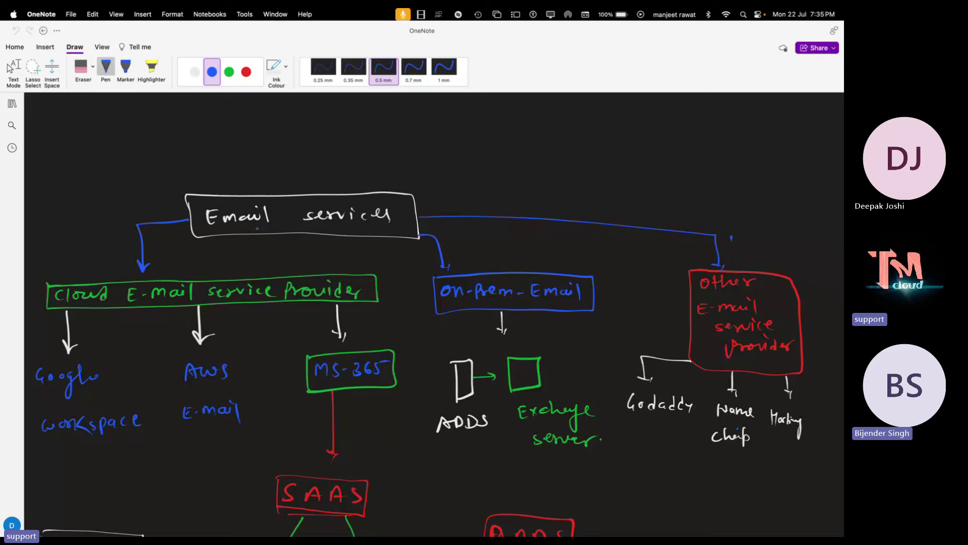
Scroll around the OneNote lesson page to review the notes
scroll(434, 312, "up", 10)
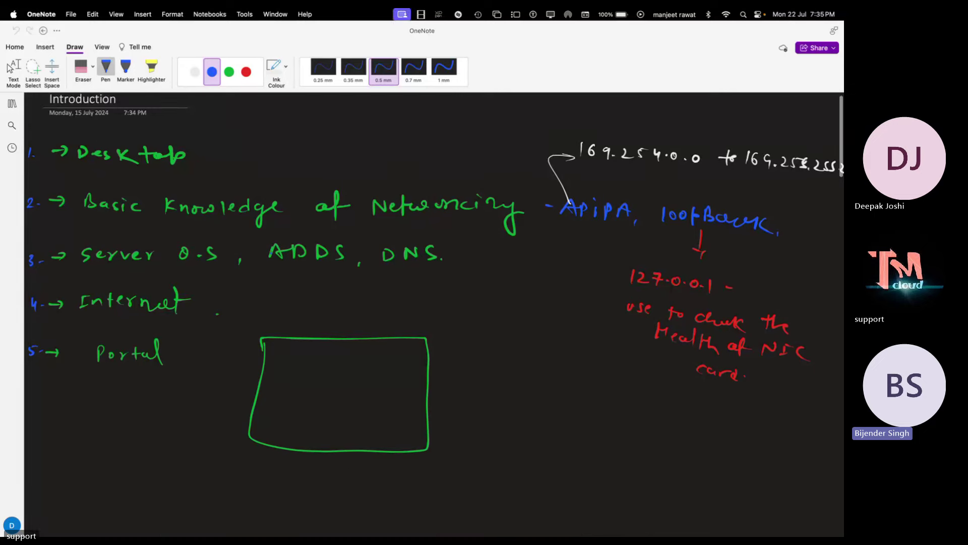
scroll(271, 252, "down", 15)
scroll(271, 252, "right", 3)
scroll(272, 252, "down", 5)
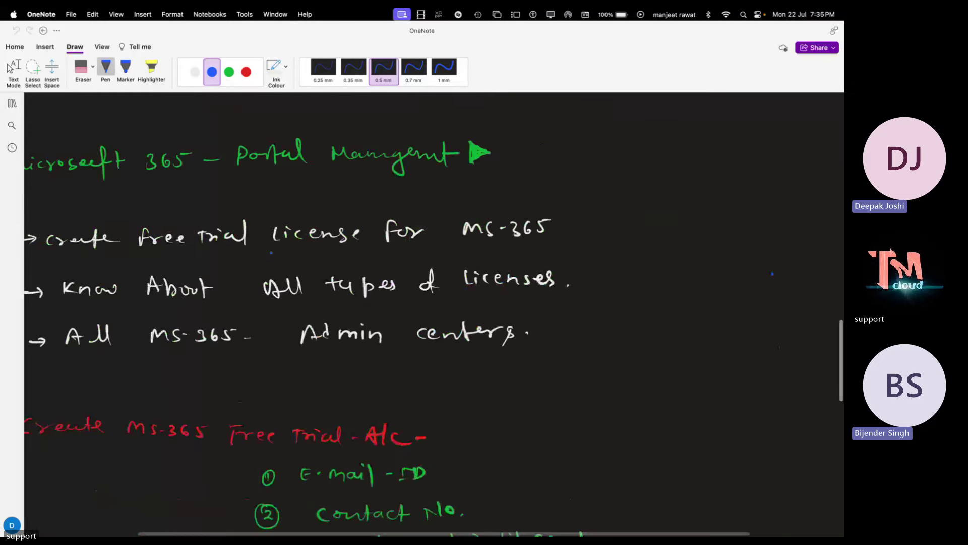
scroll(271, 252, "left", 2)
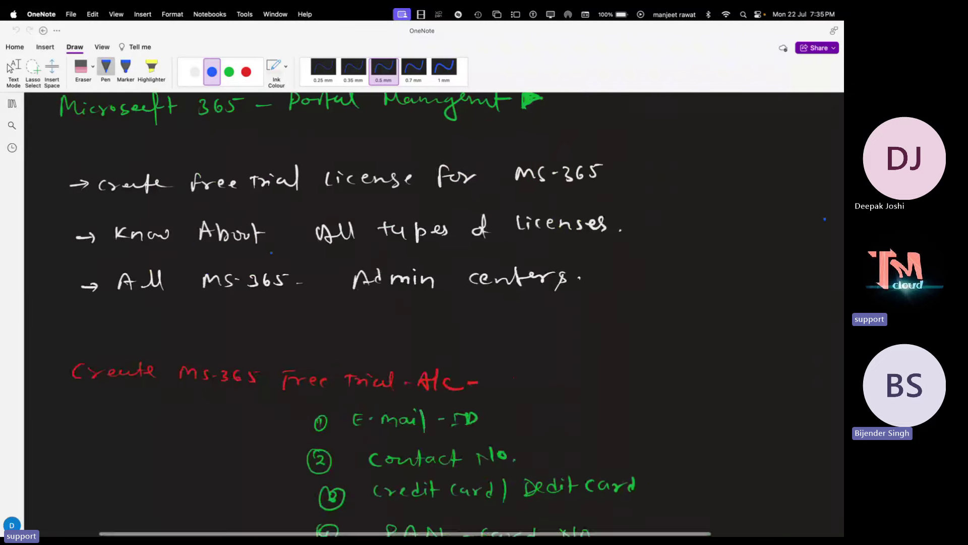
scroll(271, 252, "down", 15)
scroll(271, 252, "up", 5)
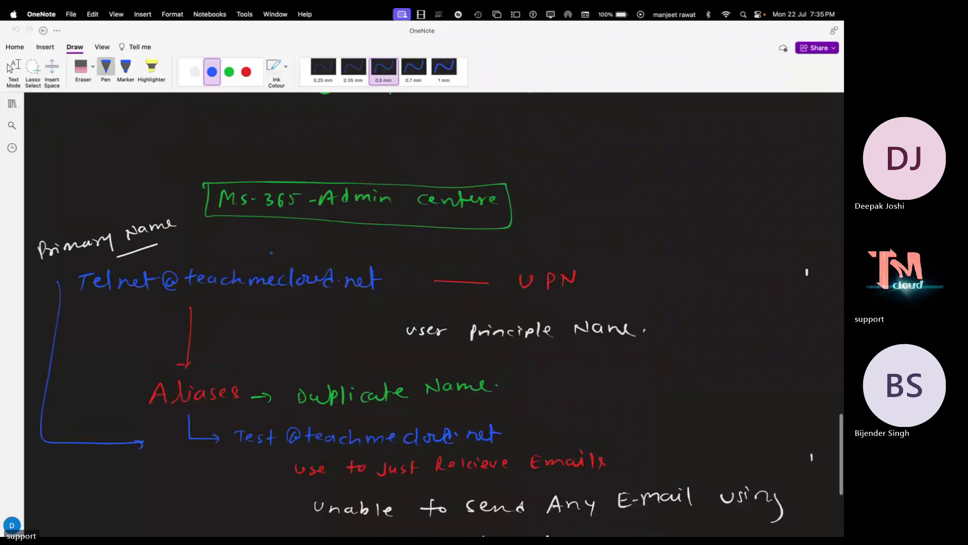
scroll(272, 252, "down", 3)
scroll(271, 241, "down", 1)
scroll(271, 242, "up", 11)
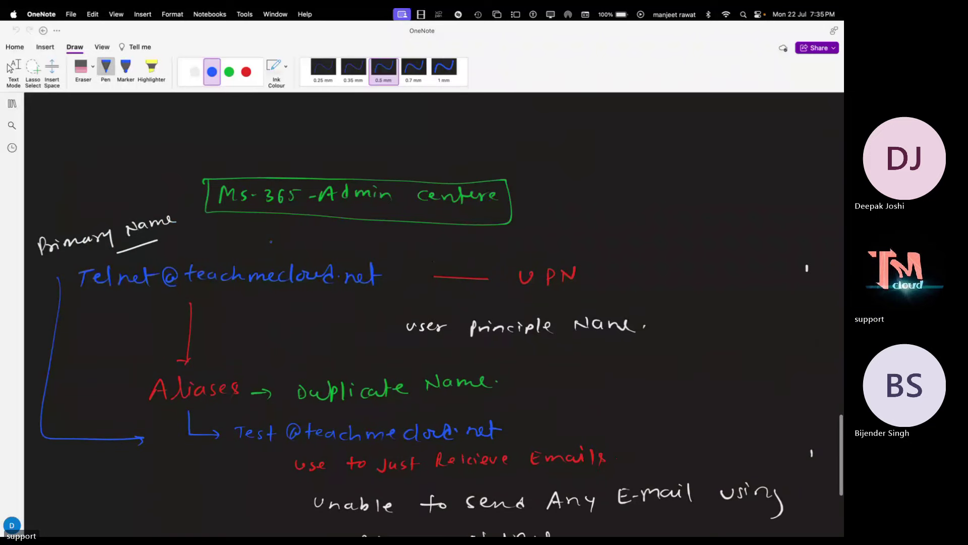
Open and close the Notebooks pane, then switch to Google Chrome
left_click(12, 104)
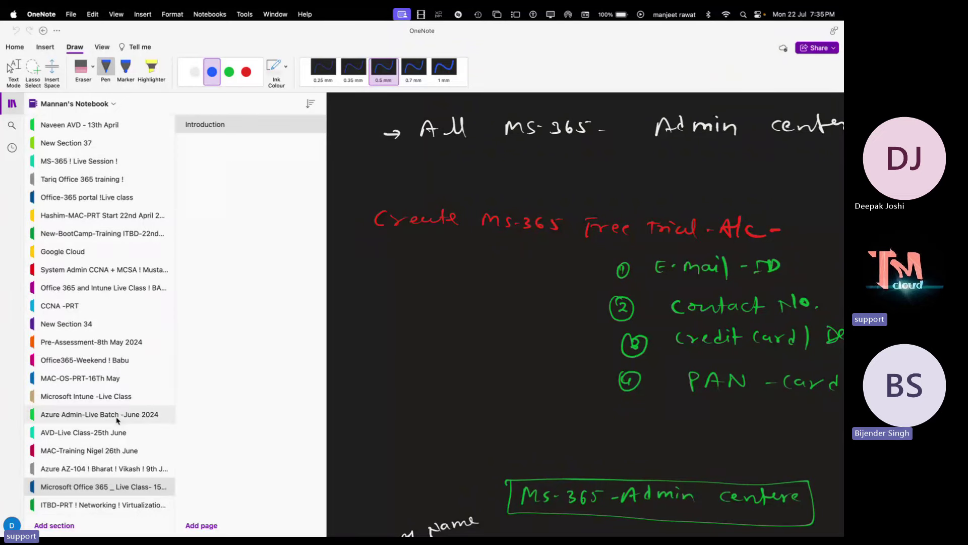
left_click(12, 104)
scroll(266, 165, "down", 15)
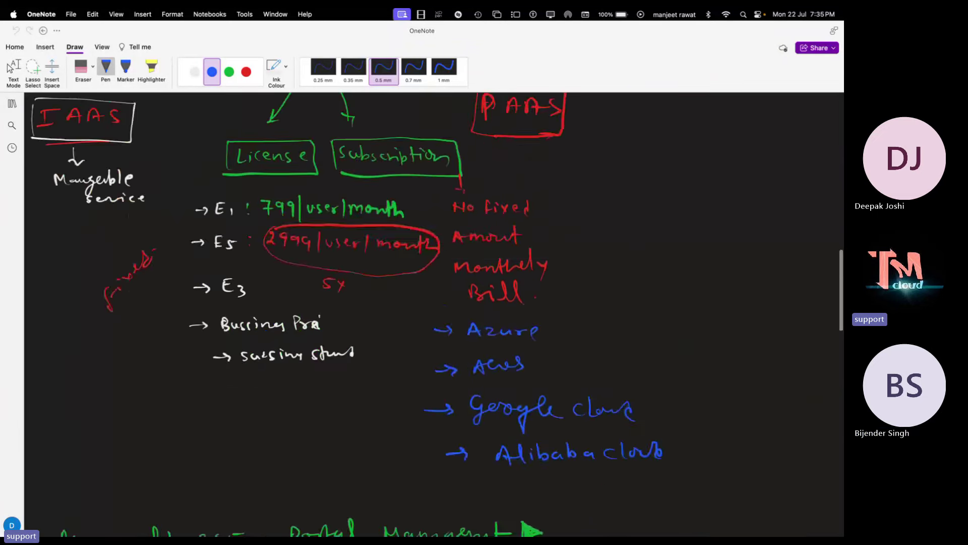
scroll(266, 165, "up", 5)
scroll(266, 165, "up", 10)
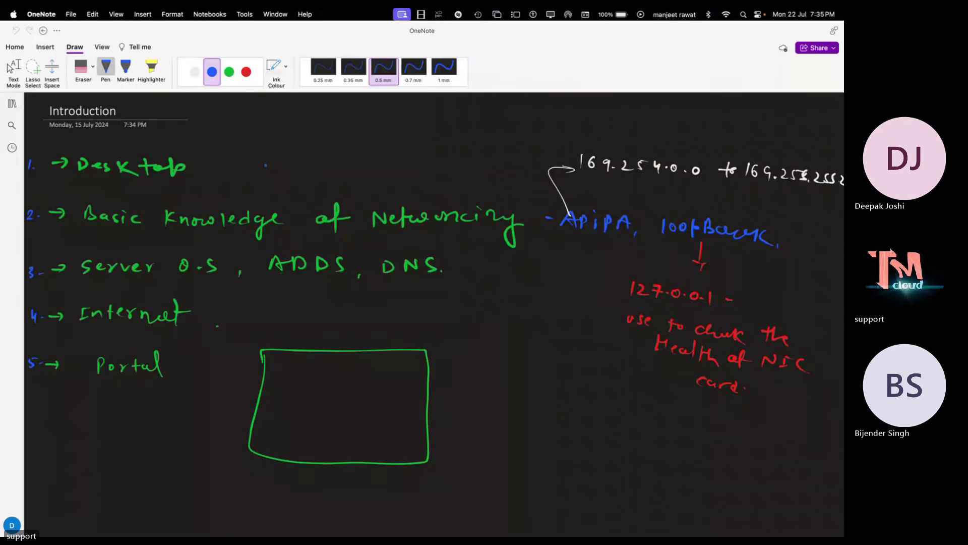
scroll(265, 165, "down", 15)
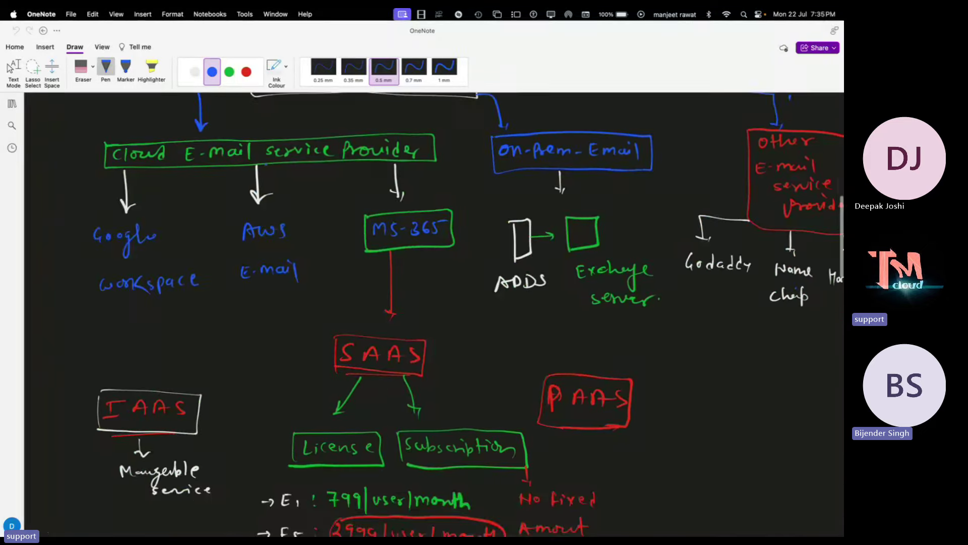
scroll(266, 165, "down", 5)
left_click(756, 524)
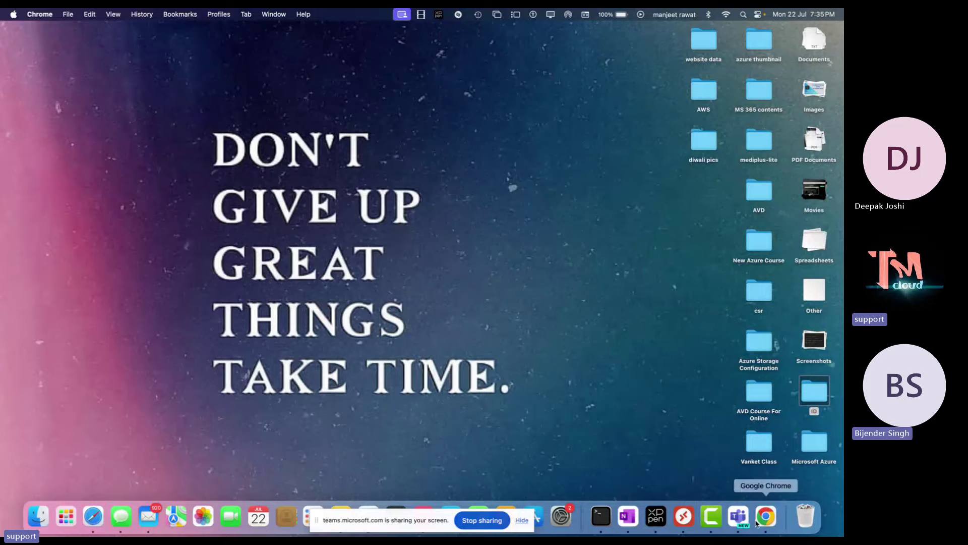
Open a new Chrome window from the Dock icon's menu on the desktop
left_click(756, 523)
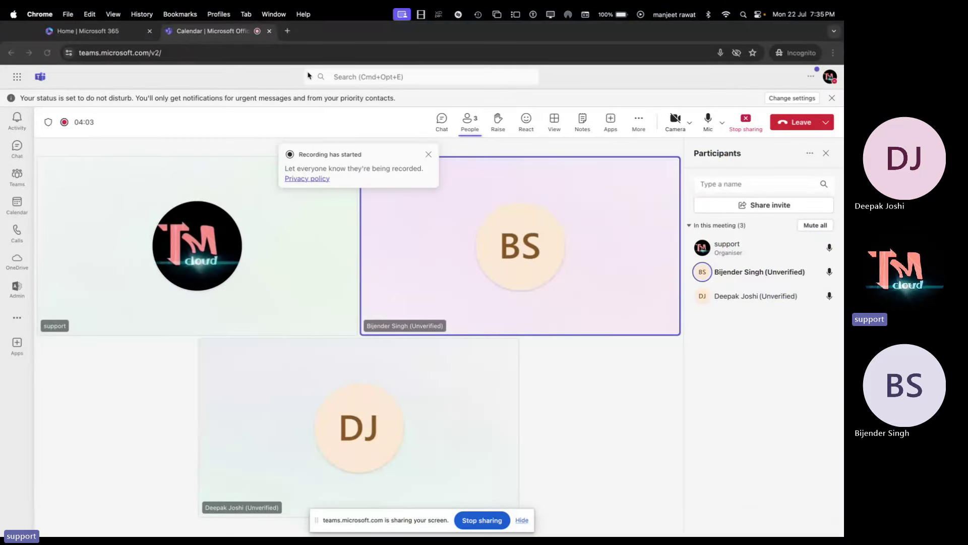
key("ctrl+Left")
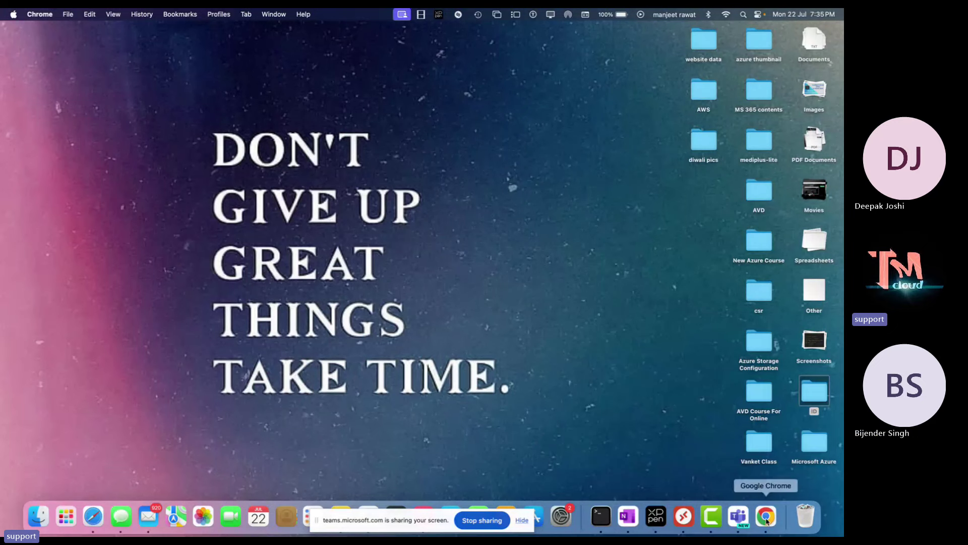
right_click(765, 516)
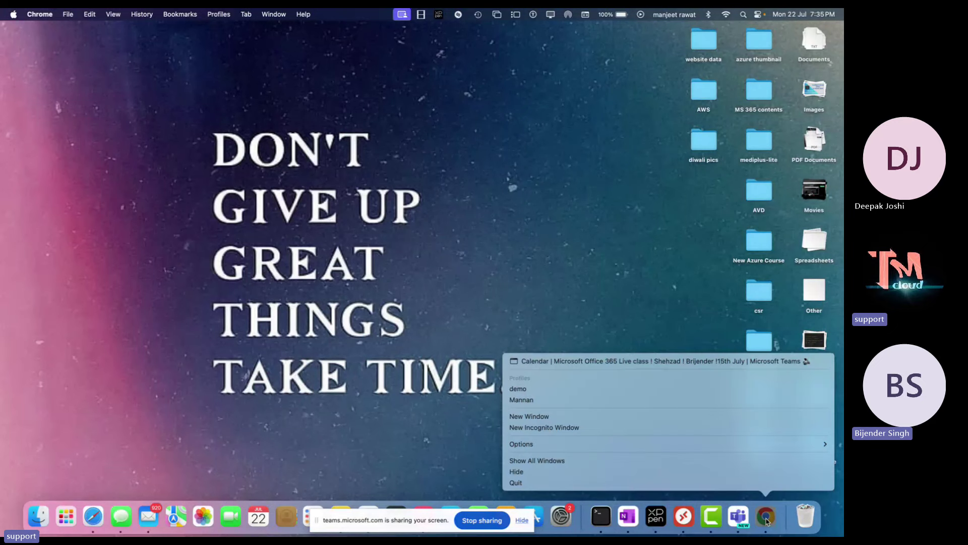
left_click(561, 420)
Go to office.com, maximize the browser, and sign in to Microsoft 365
type("of")
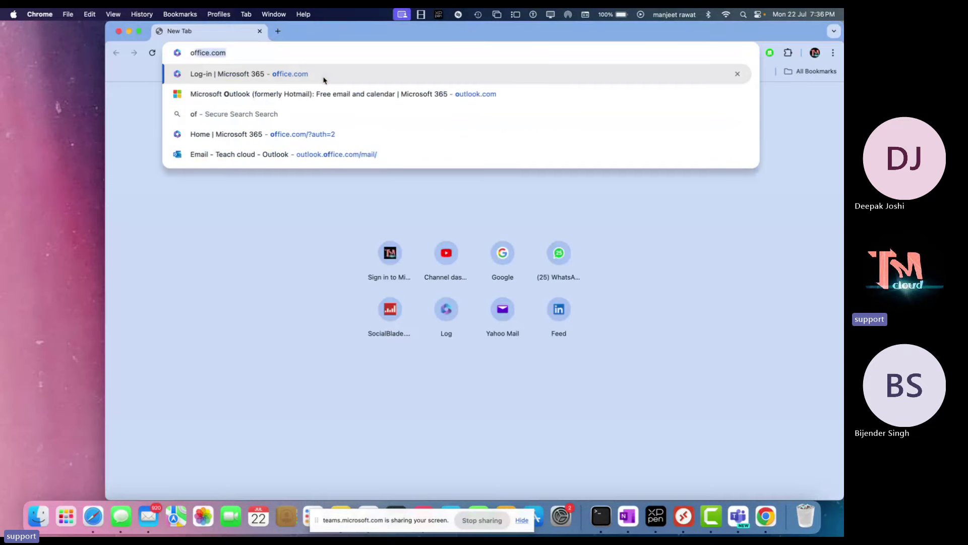
type("f")
key("Return")
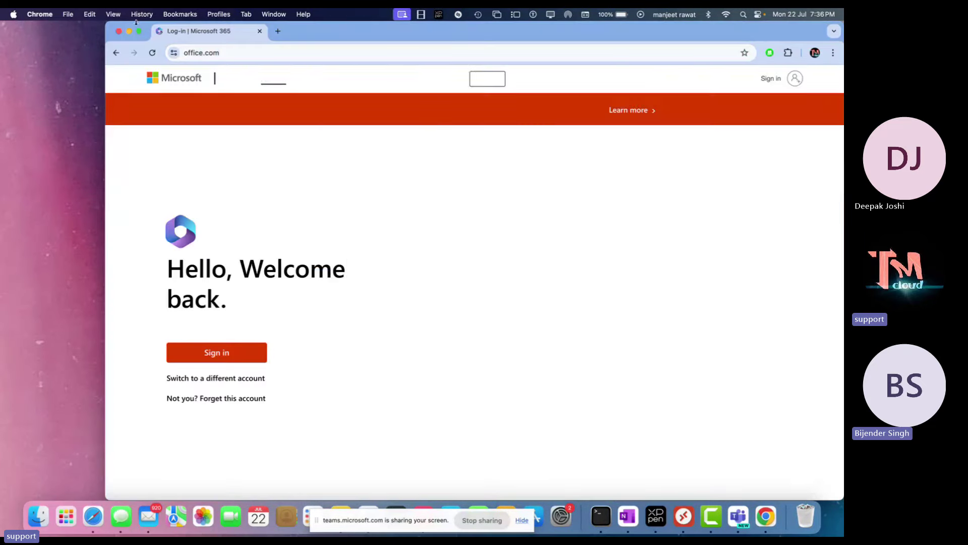
left_click(140, 32)
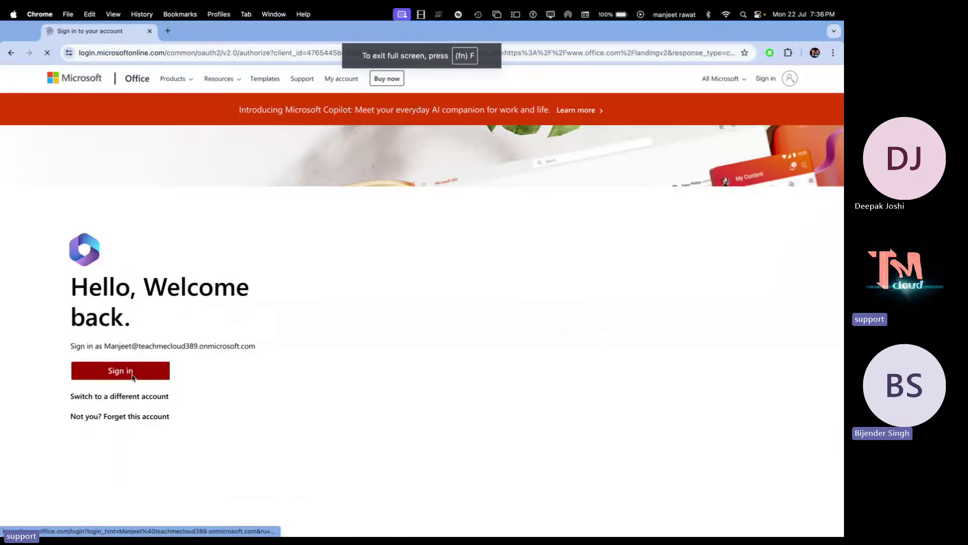
left_click(130, 370)
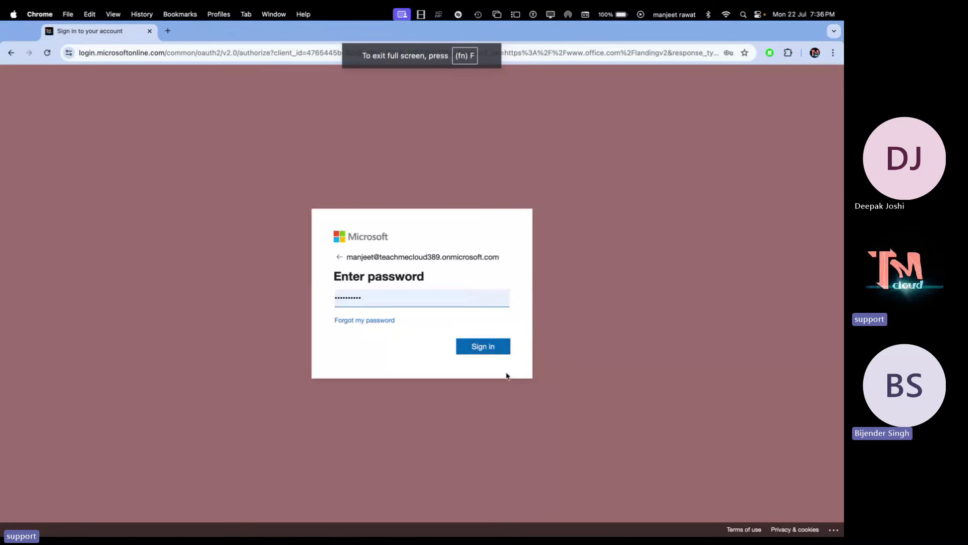
left_click(494, 346)
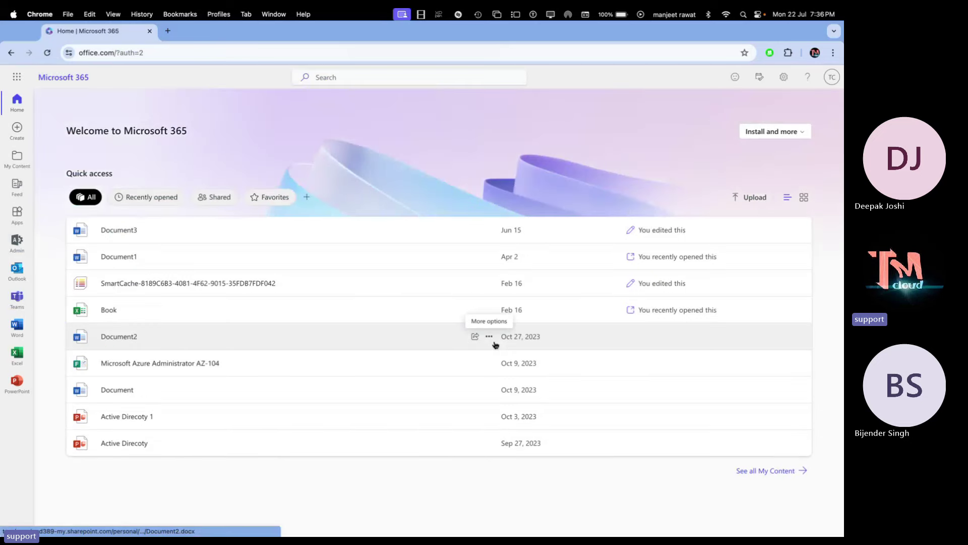
Launch Admin from the Microsoft 365 app launcher to reach the admin center
left_click(17, 77)
left_click(82, 227)
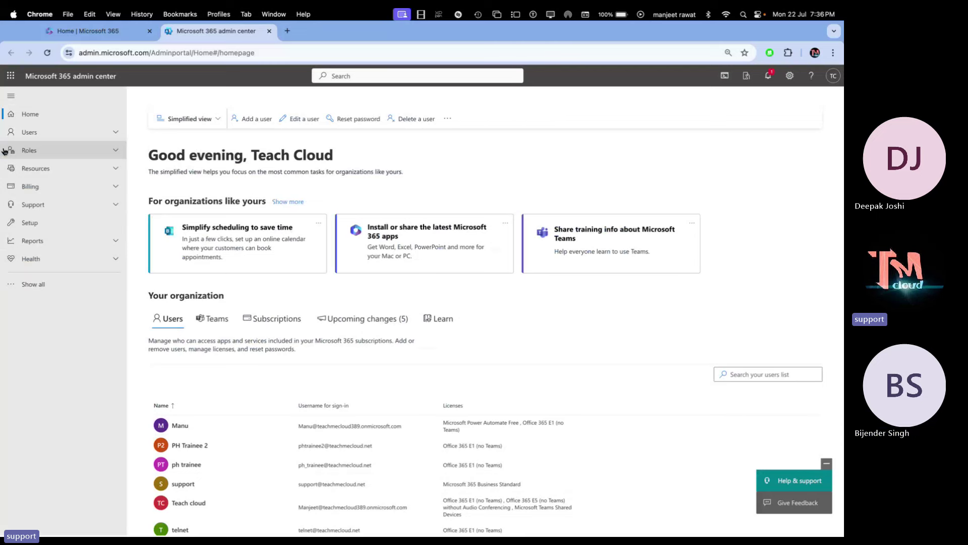
Show the Active users list under Users in the admin center
left_click(32, 133)
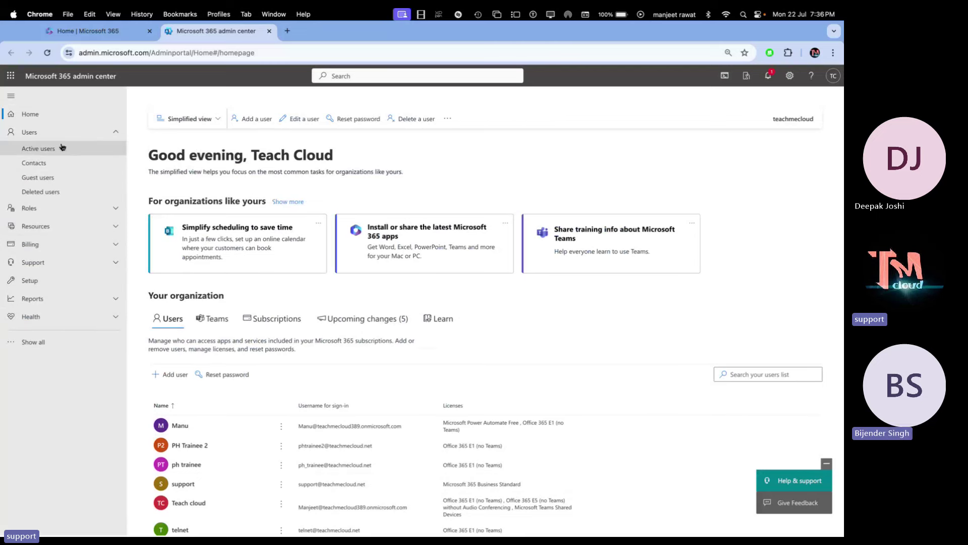
left_click(53, 150)
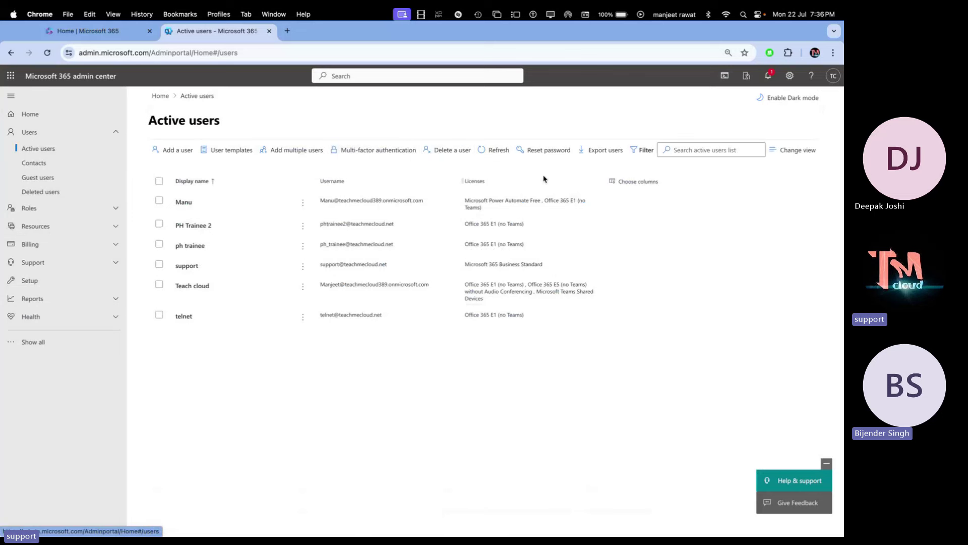
Open the telnet account's details panel from the Active users list
left_click(183, 316)
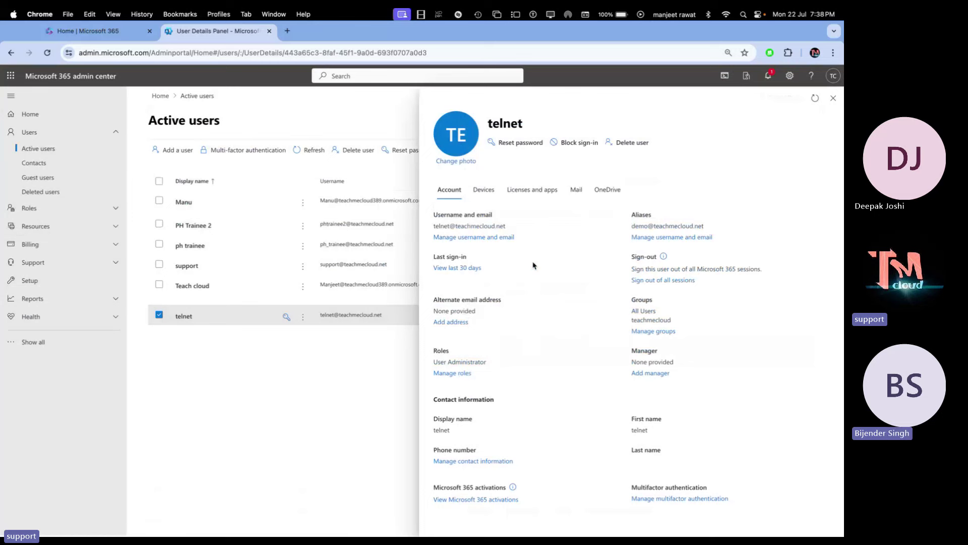
key("XF86AudioRaiseVolume")
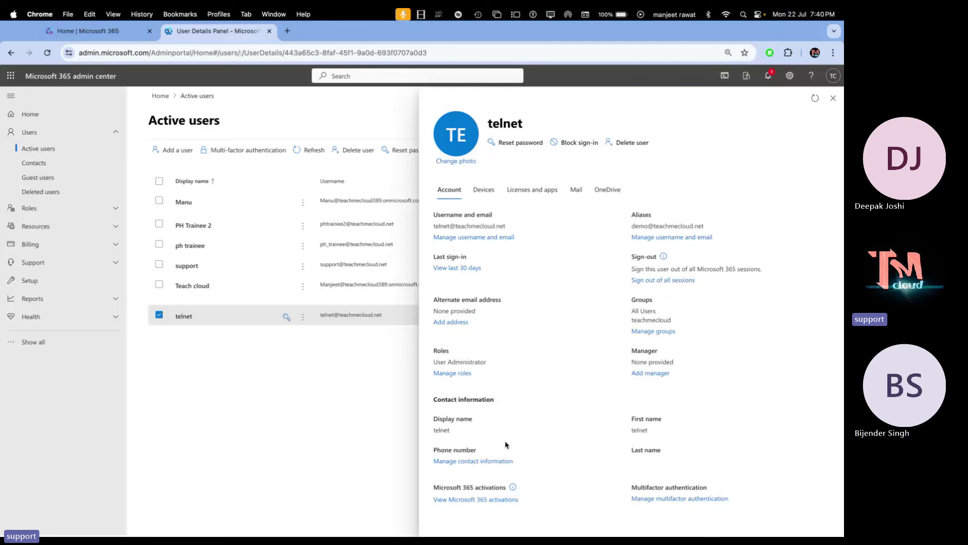
View telnet's Devices tab, which shows no Intune-enrolled devices
left_click(491, 194)
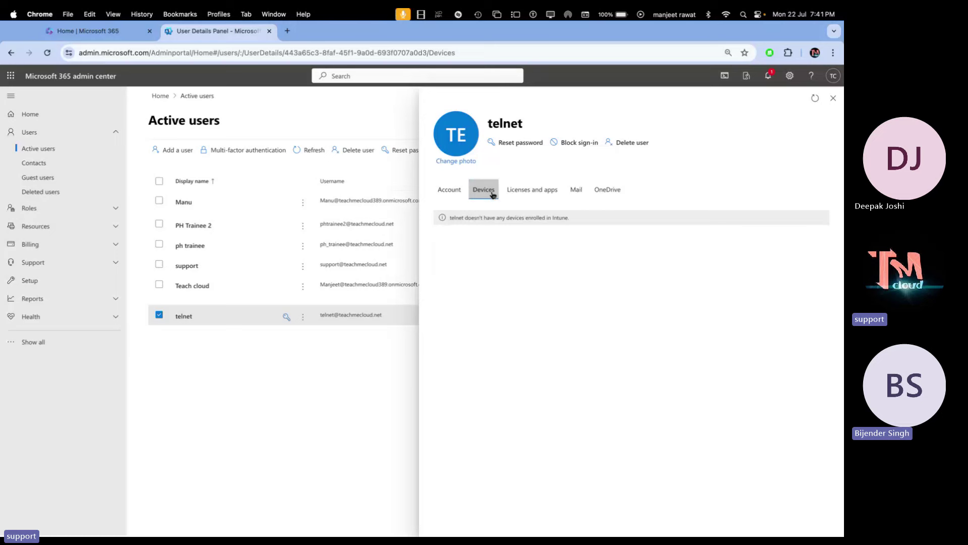
View telnet's Licenses and apps tab, showing location India and its license
left_click(529, 191)
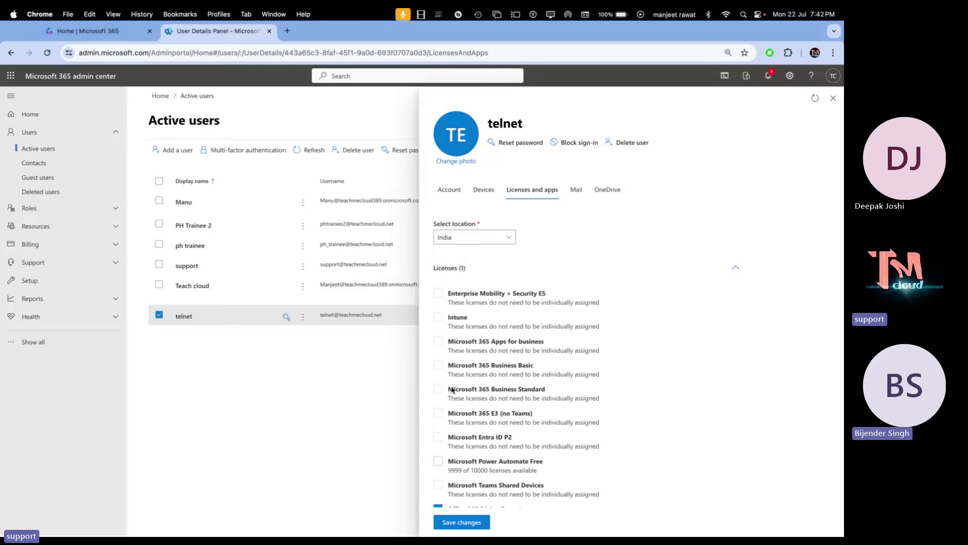
View telnet's Mail tab with mailbox storage, automatic replies and forwarding settings
left_click(575, 196)
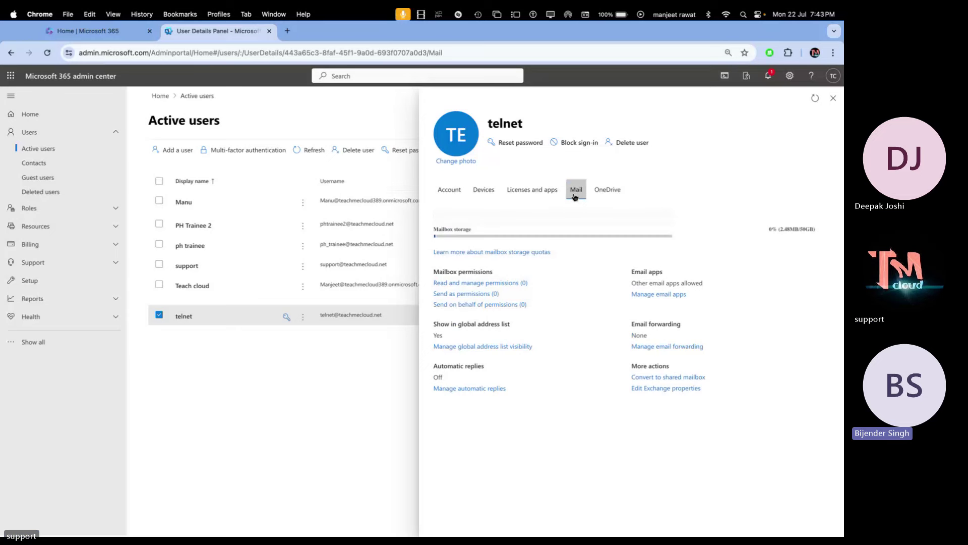
key("ctrl+Left")
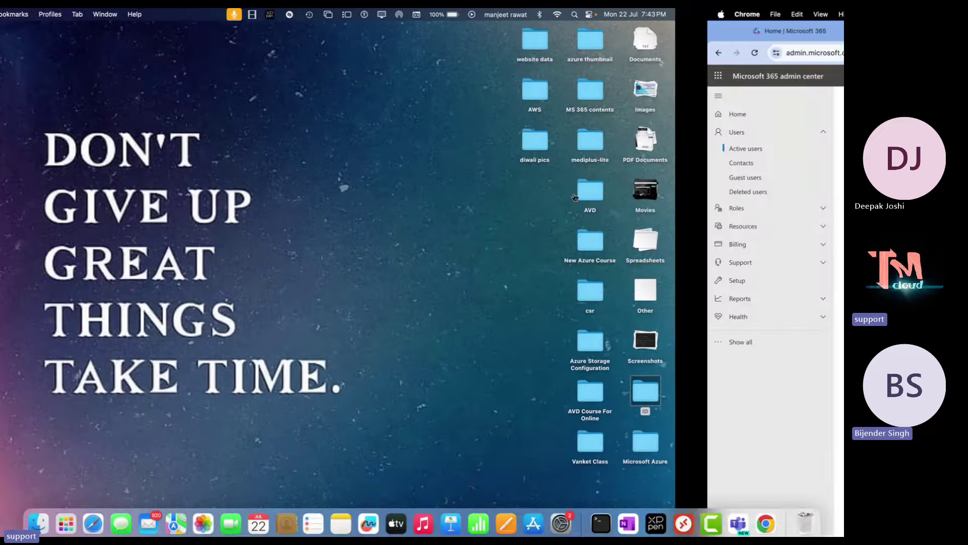
key("ctrl+Right")
key("ctrl+Right")
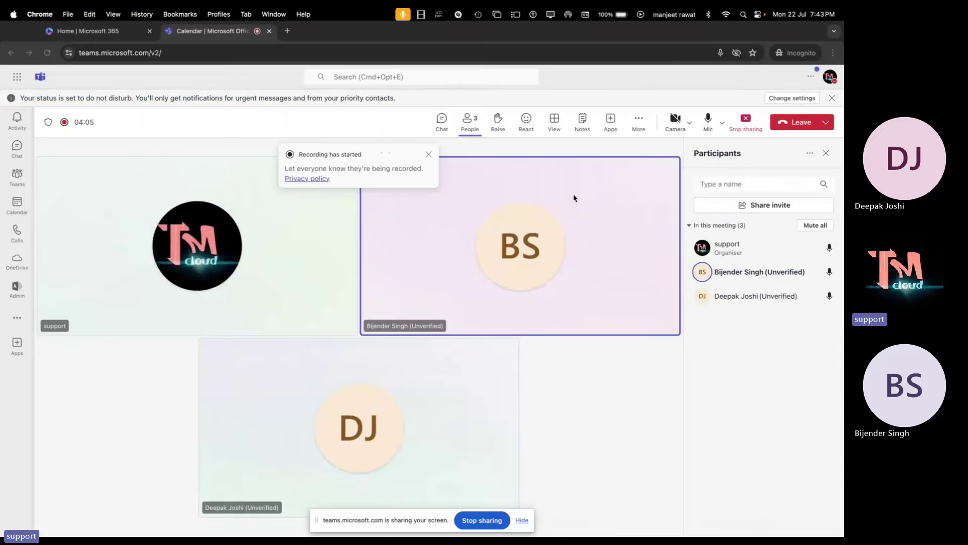
key("ctrl+Left")
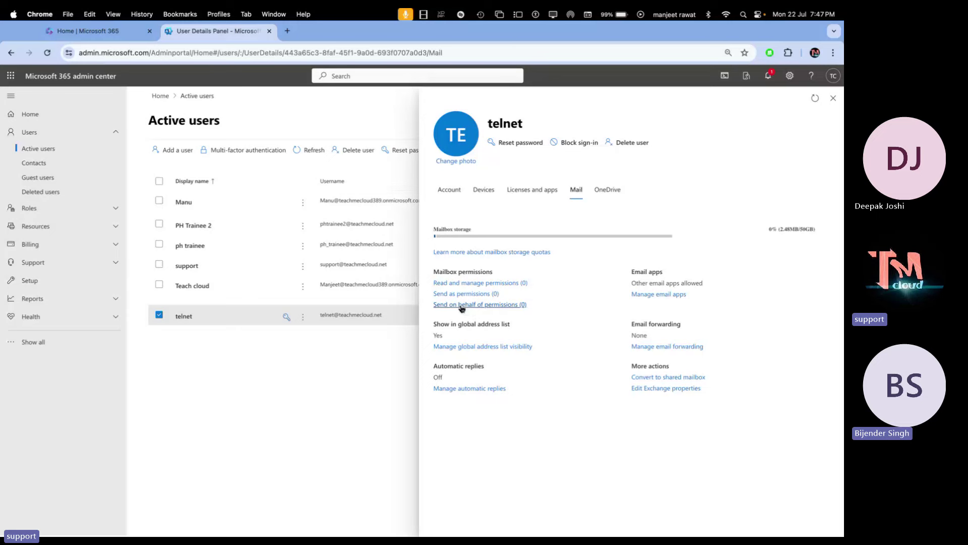
Browse telnet's Send on behalf member list, then close it without adding anyone
left_click(462, 305)
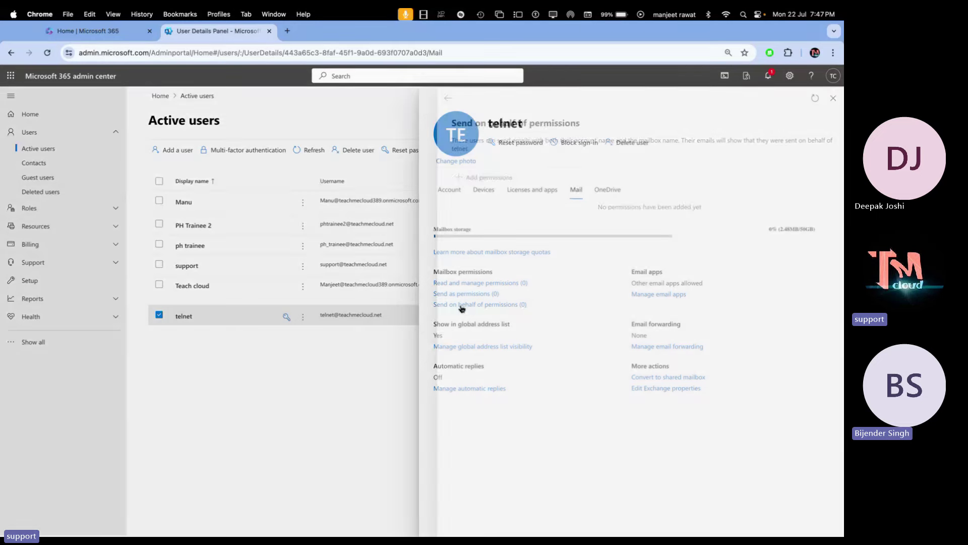
left_click(485, 179)
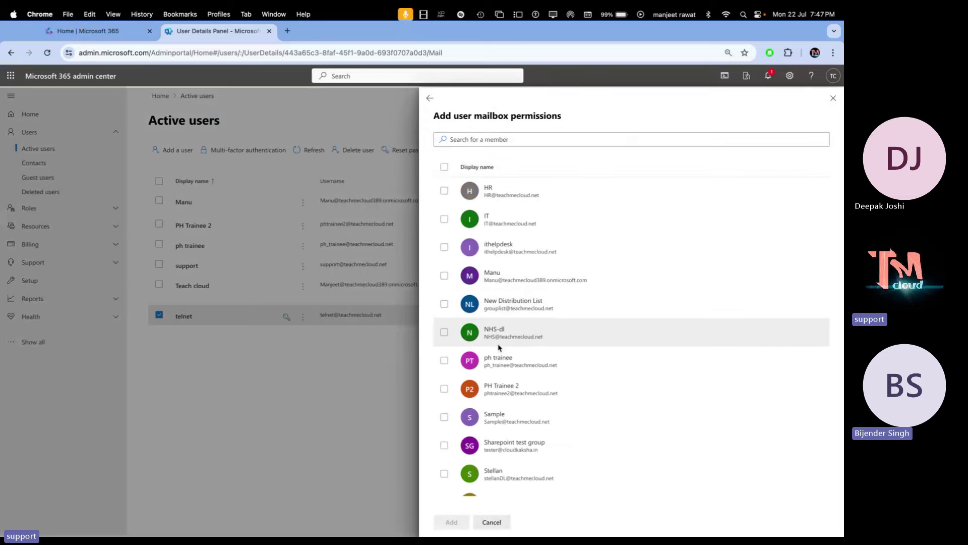
scroll(498, 346, "down", 2)
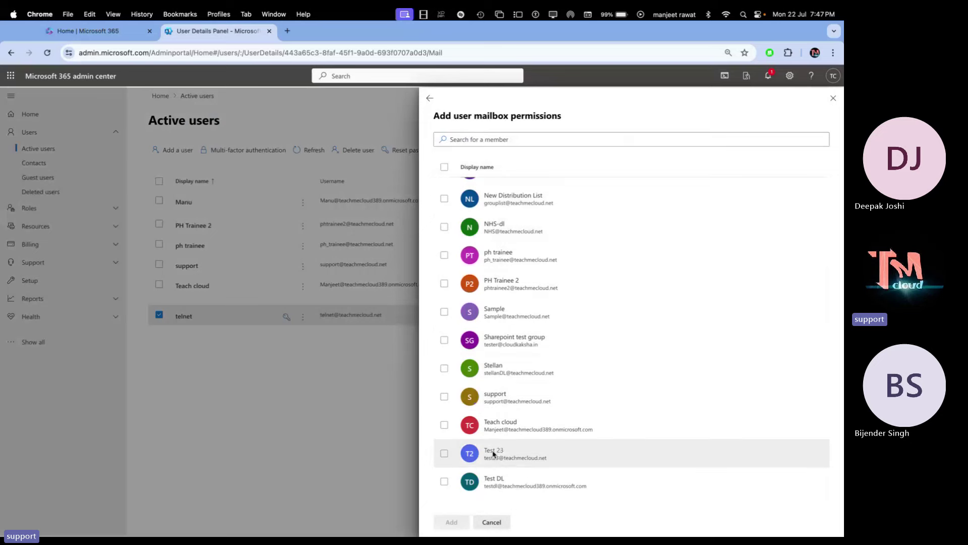
left_click(834, 97)
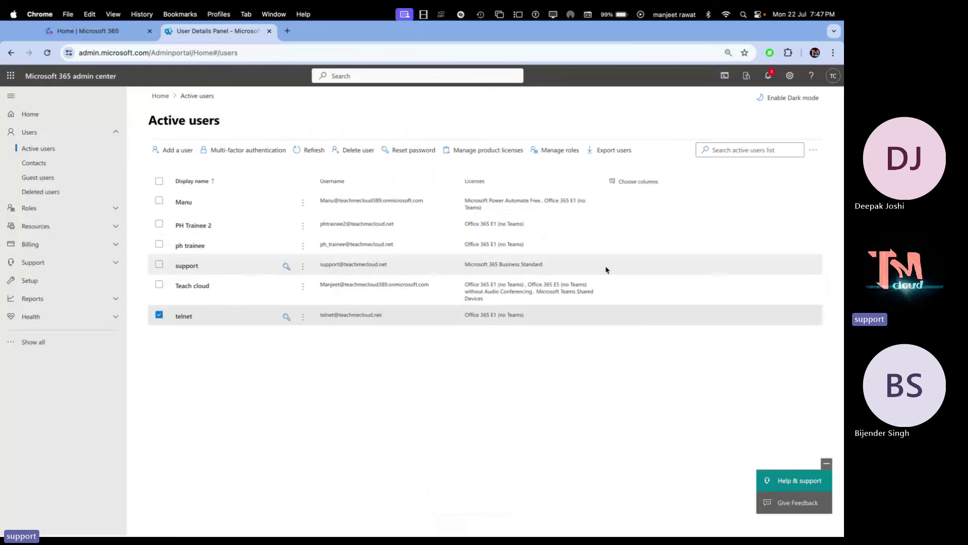
left_click(176, 150)
Enter 'tata' as first and display name, set a custom password, and continue to licenses
left_click(415, 210)
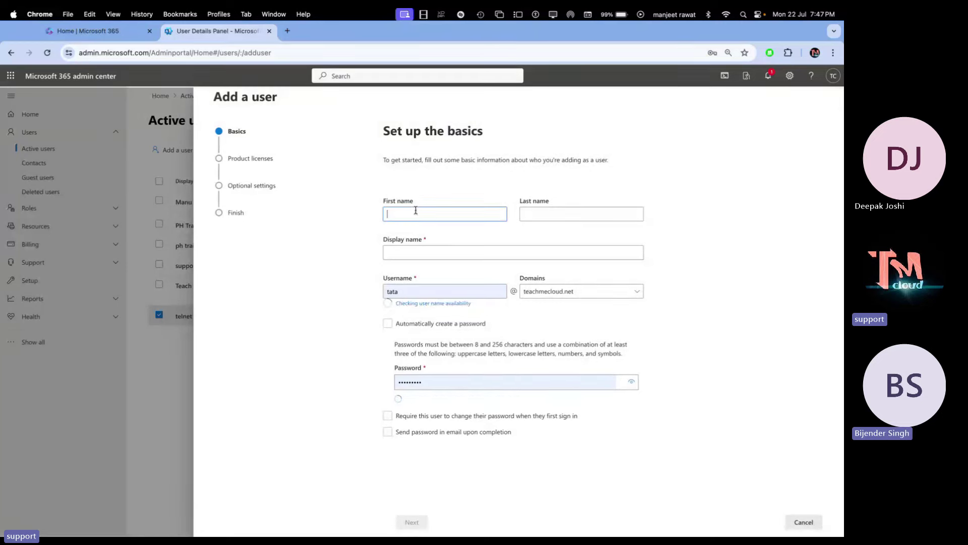
type("tata")
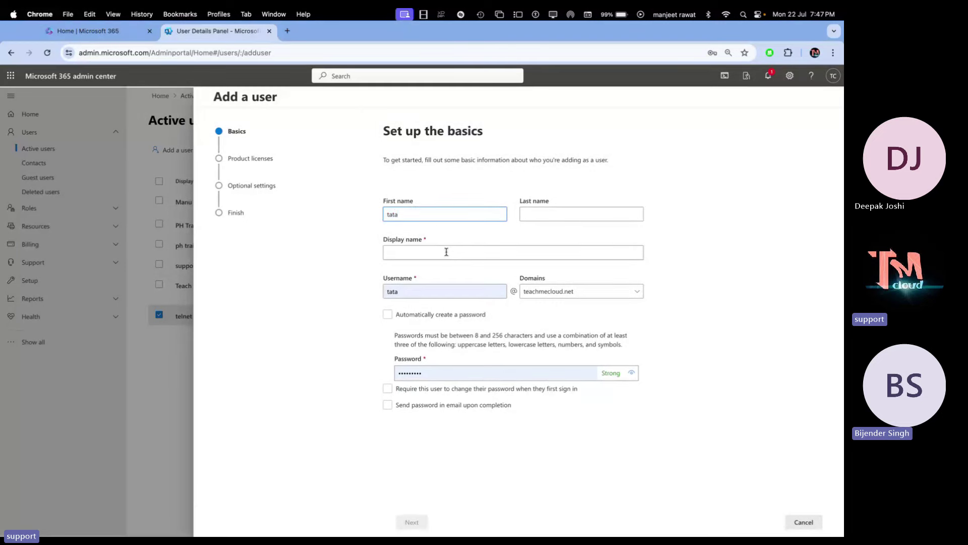
left_click(446, 252)
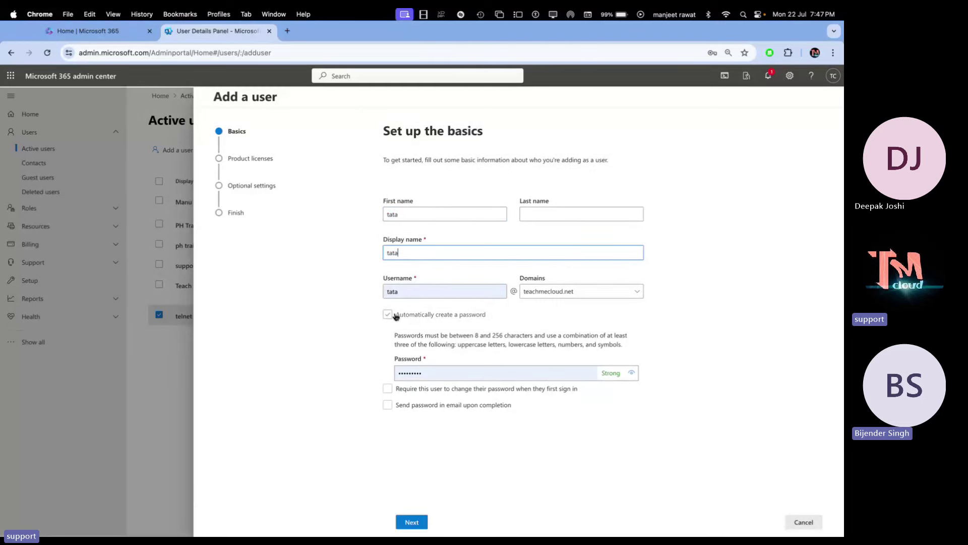
double_click(434, 373)
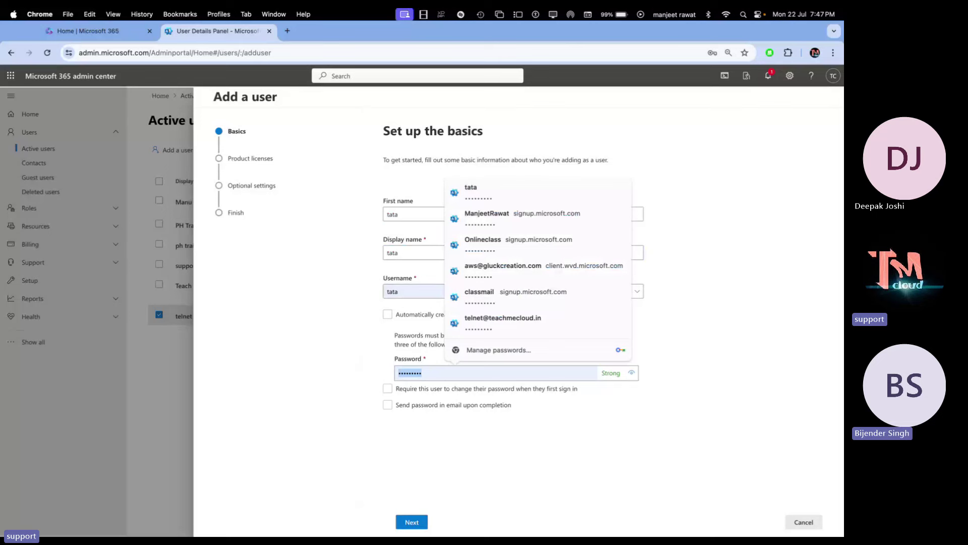
type("Pass@12")
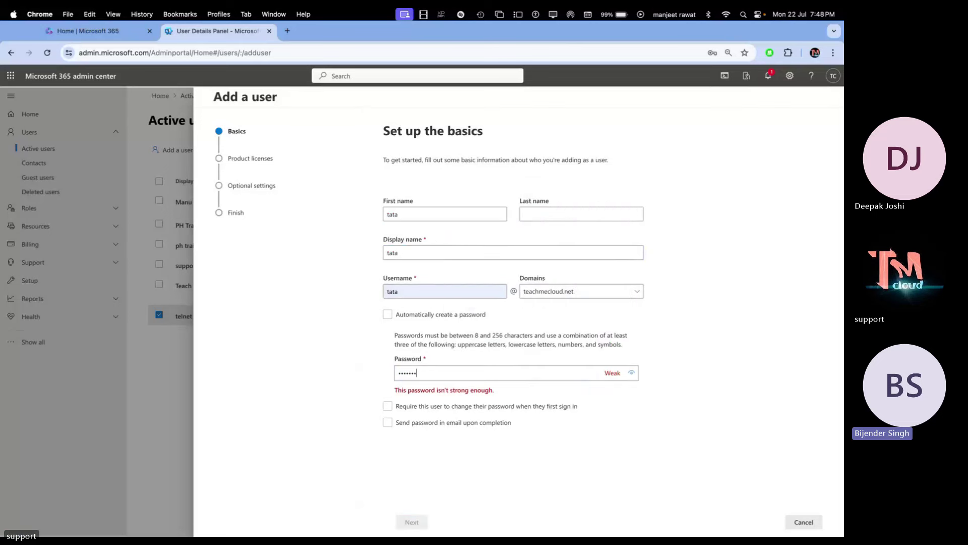
type("345")
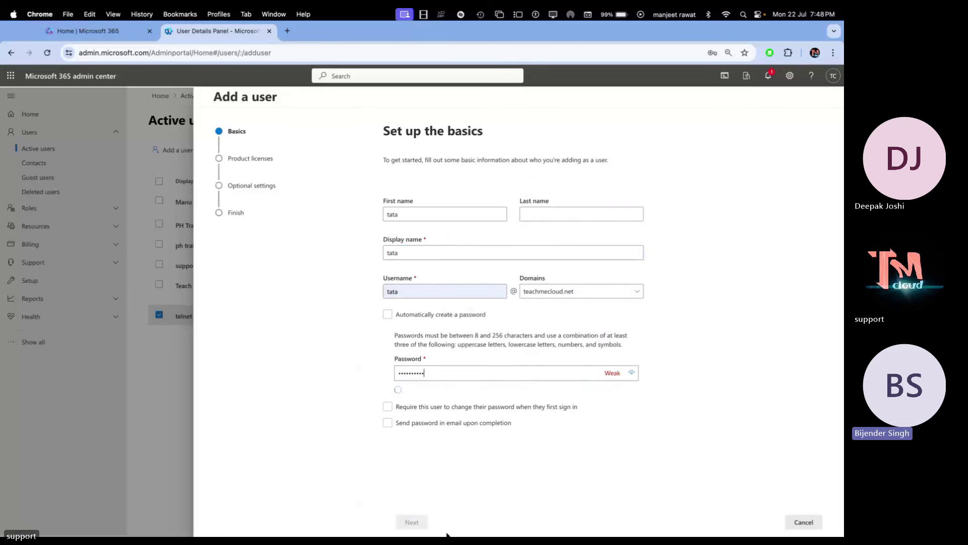
left_click(411, 522)
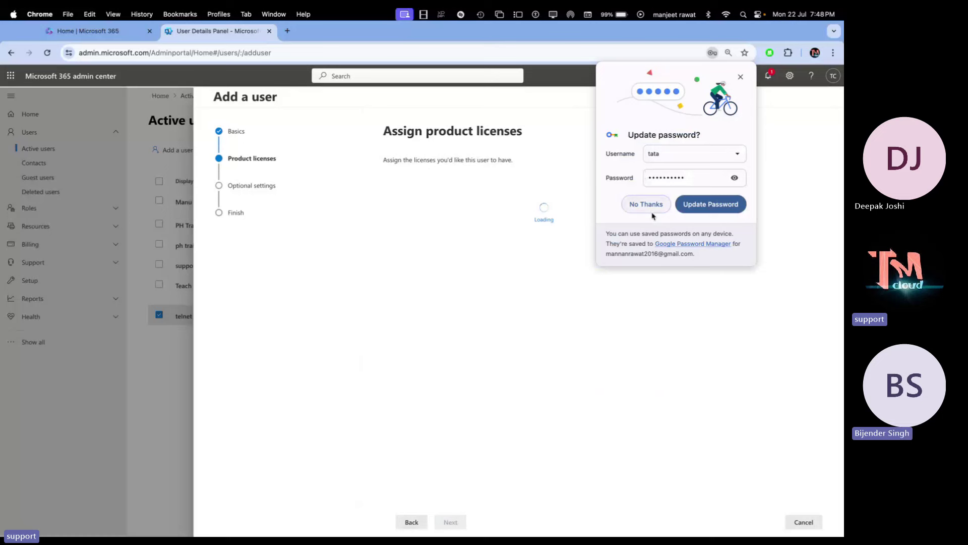
Dismiss Chrome's password prompt and assign tata the Office 365 E1 (no Teams) license
left_click(637, 204)
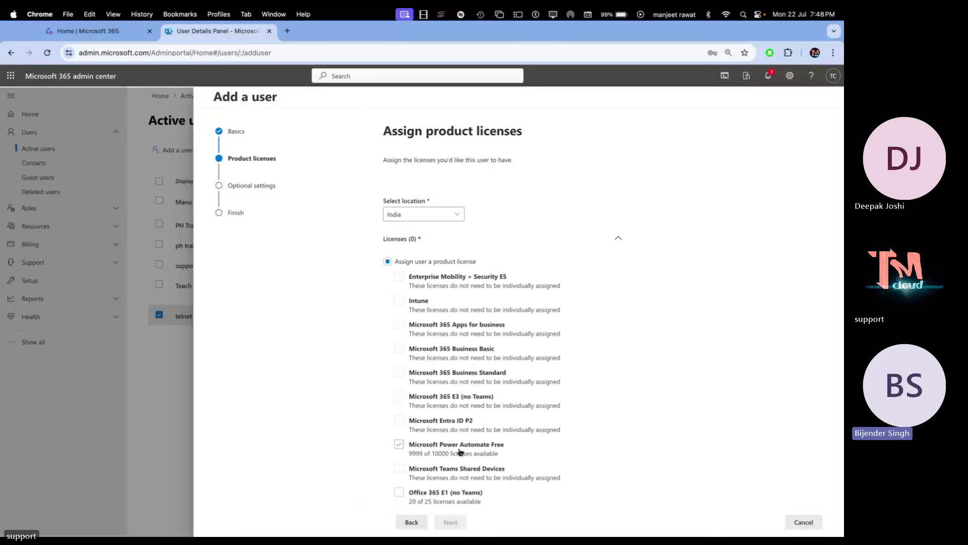
scroll(443, 423, "down", 3)
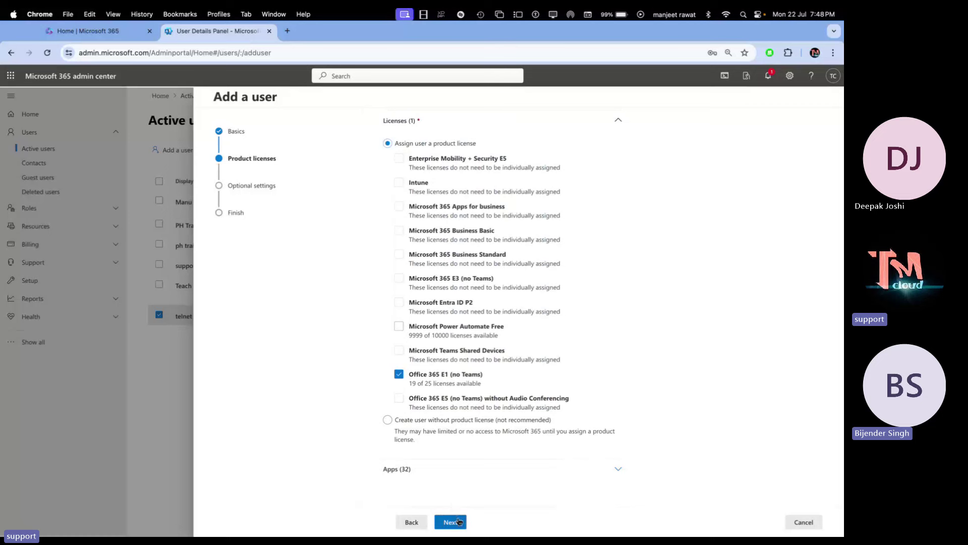
left_click(458, 521)
Skip optional settings, finish adding tata, and close the confirmation to return to Active users
left_click(459, 522)
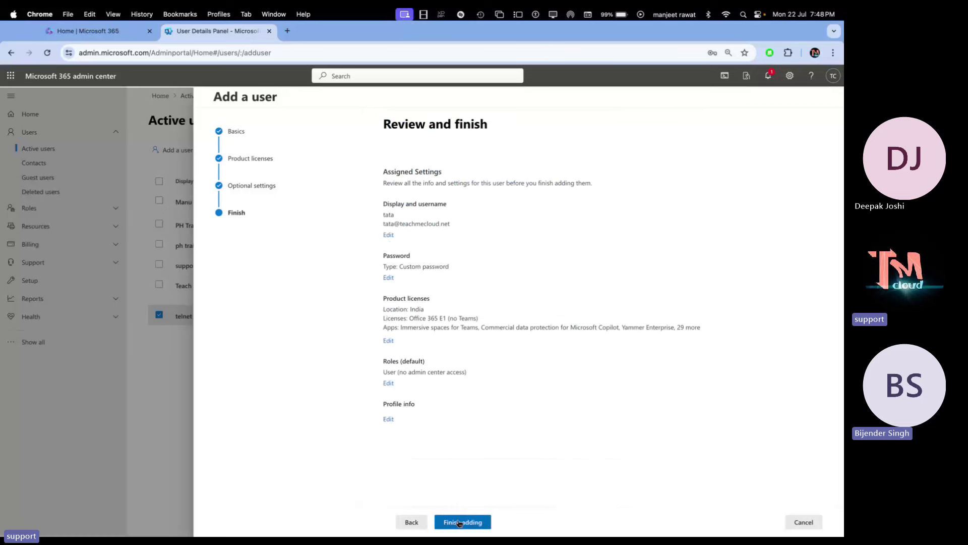
left_click(459, 522)
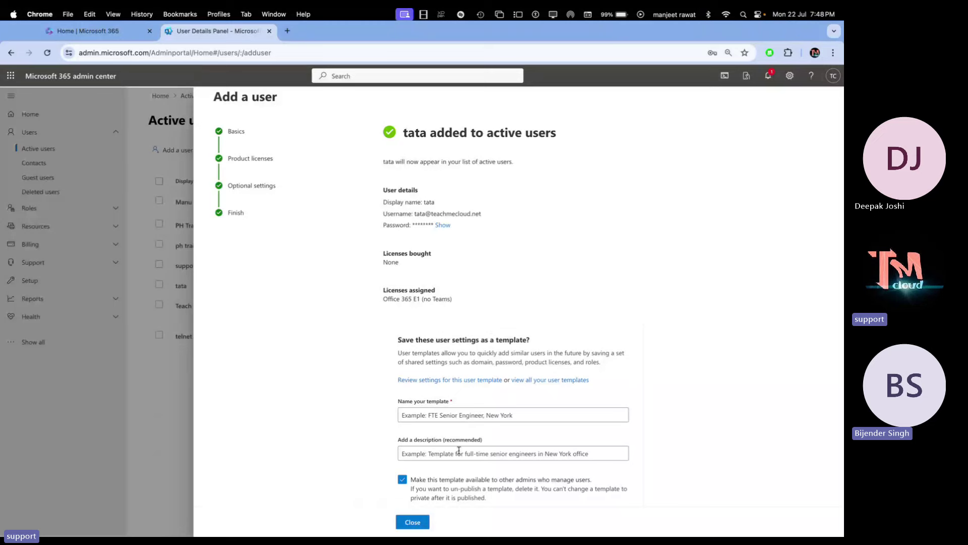
scroll(458, 449, "down", 3)
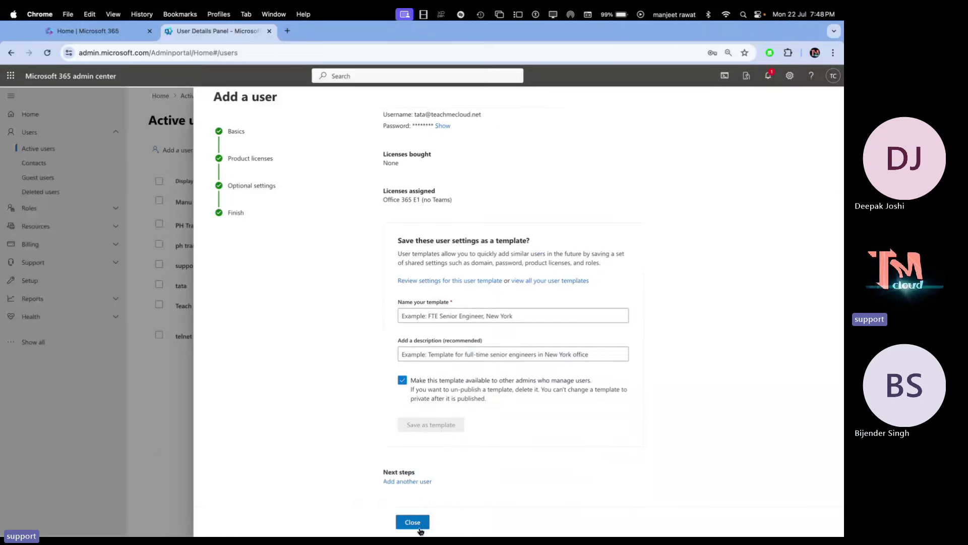
left_click(412, 522)
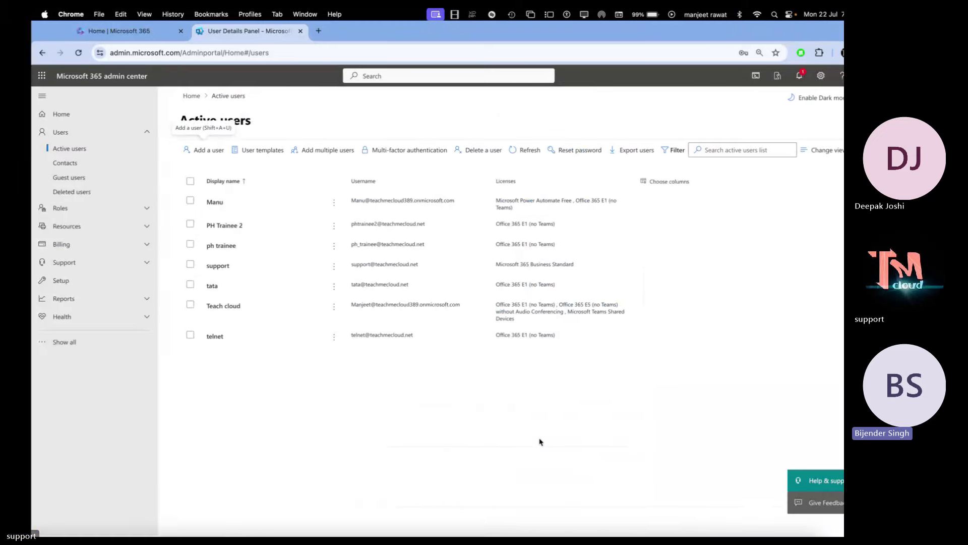
Hide Chrome and open a maximised Safari private browsing window from the Dock
key("super+h")
right_click(94, 515)
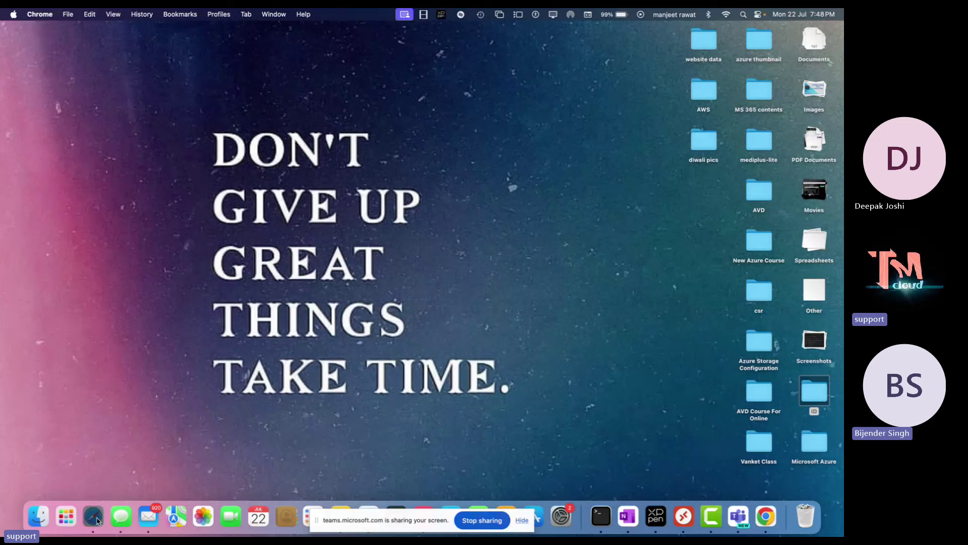
left_click(117, 427)
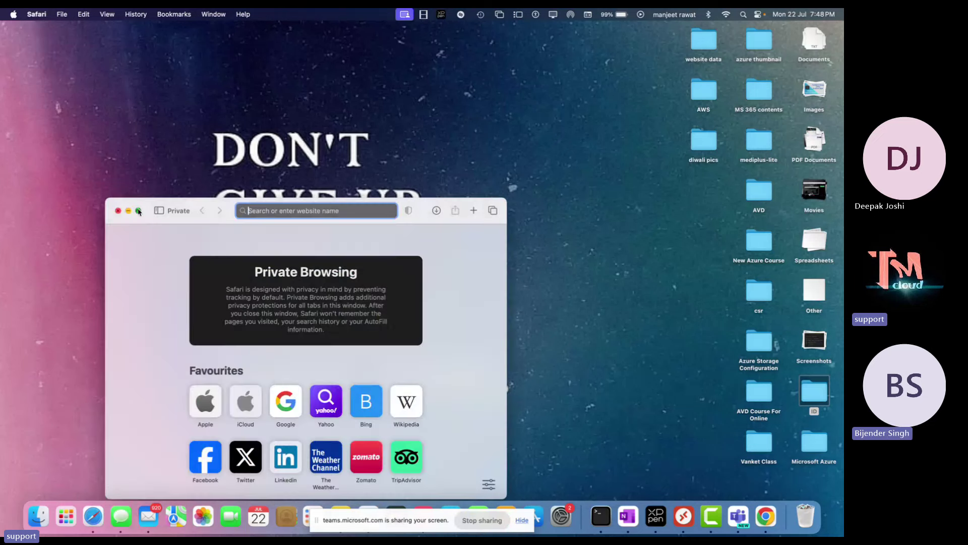
left_click(138, 211)
Go to office.com and choose to sign in to Microsoft 365
type("office.com")
key("Return")
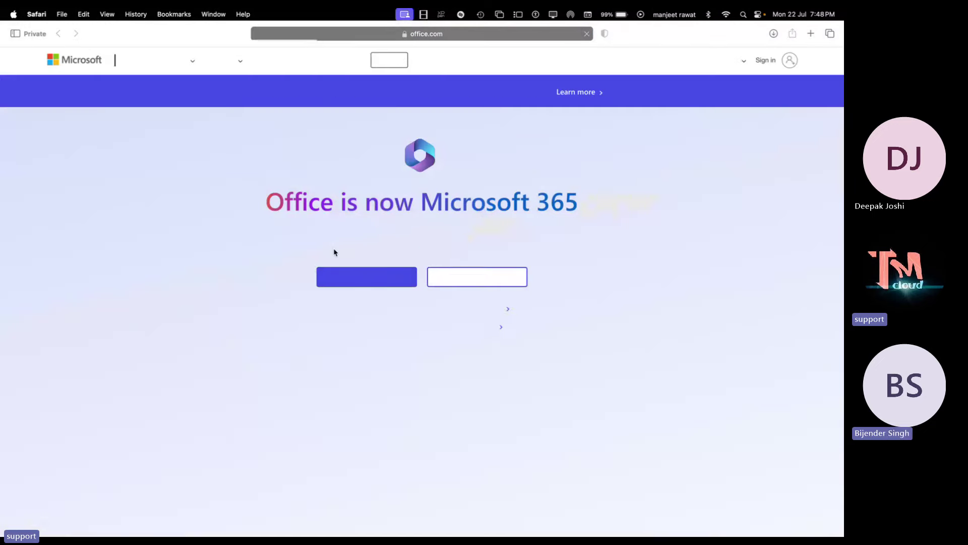
left_click(382, 277)
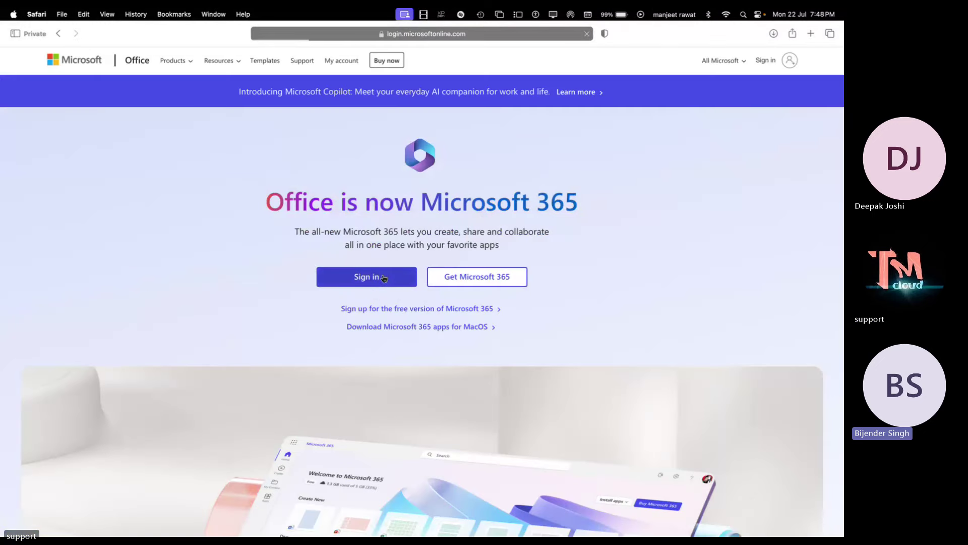